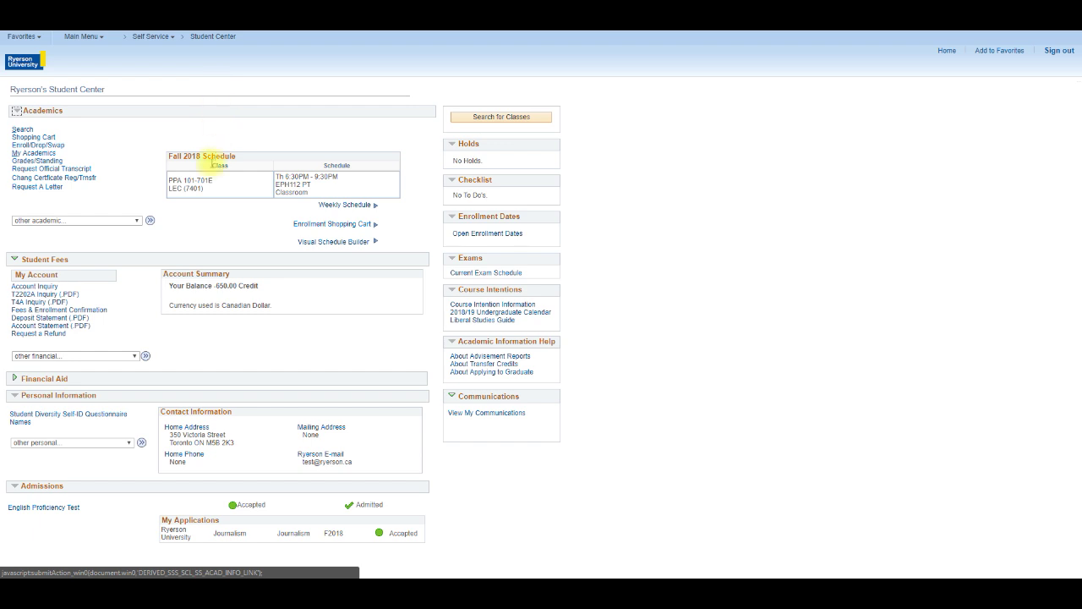
# Go to Enrol/Drop/Swap and choose the Fall 2018 term to reach its empty shopping cart
pyautogui.click(60, 147)
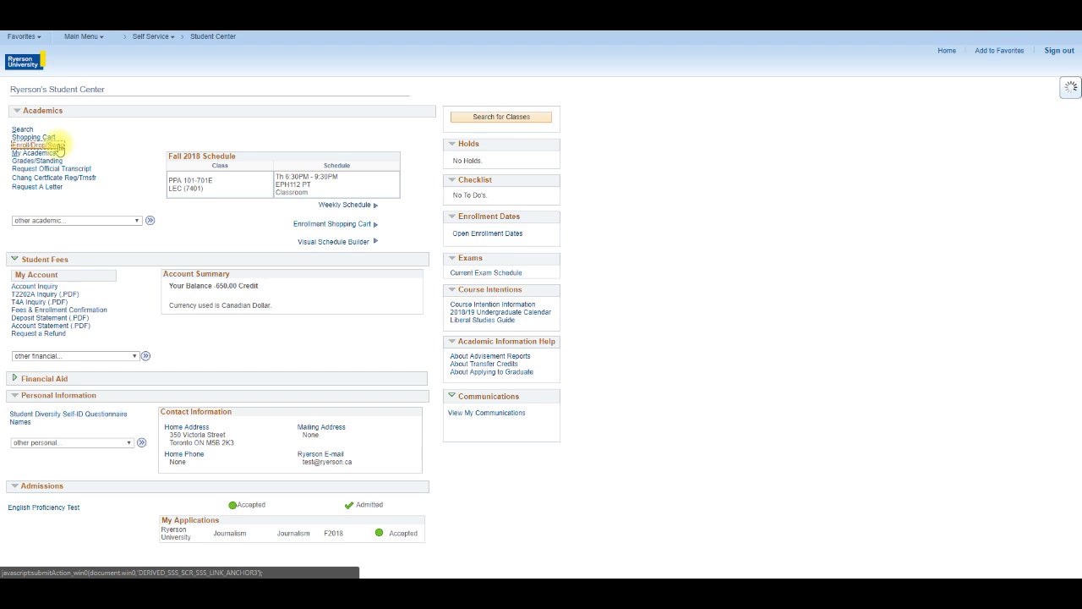
pyautogui.click(18, 262)
pyautogui.click(221, 300)
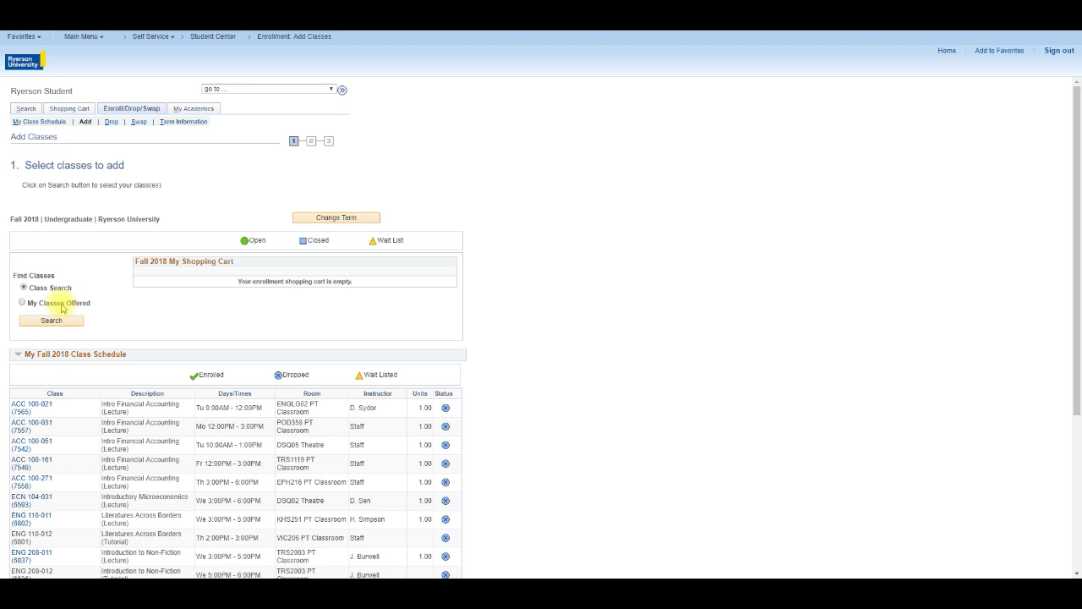
# Search My Classes Offered and scroll to the 3rd and 4th semester required courses
pyautogui.click(23, 302)
pyautogui.click(43, 320)
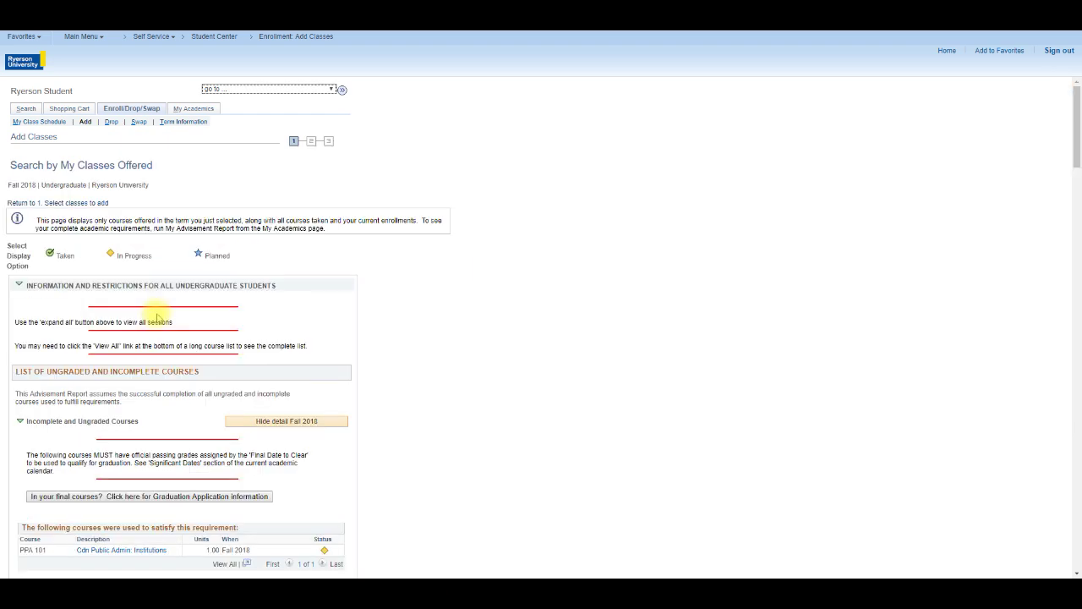
pyautogui.scroll(-10, 156, 318)
pyautogui.scroll(-4, 156, 315)
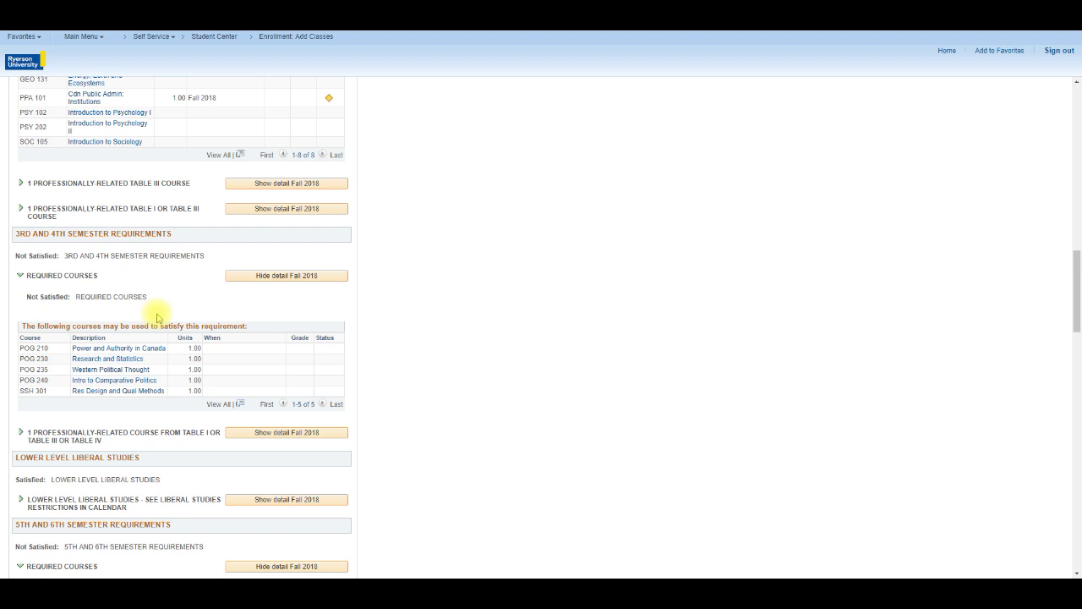
pyautogui.scroll(-1, 397, 513)
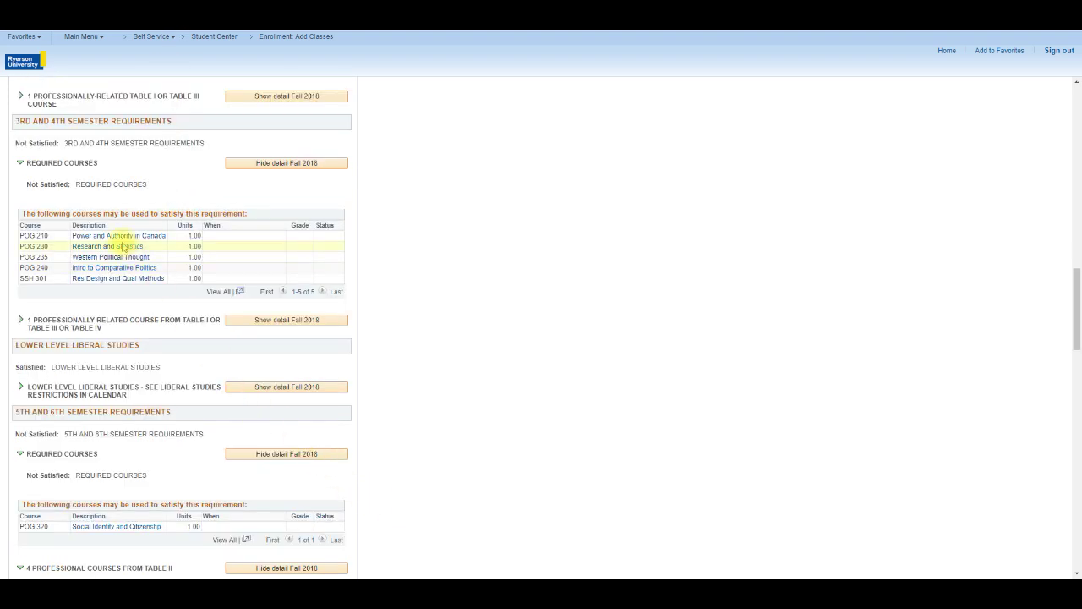
# Add POG 230 Research and Statistics to the queue and return to the requirements list
pyautogui.click(121, 246)
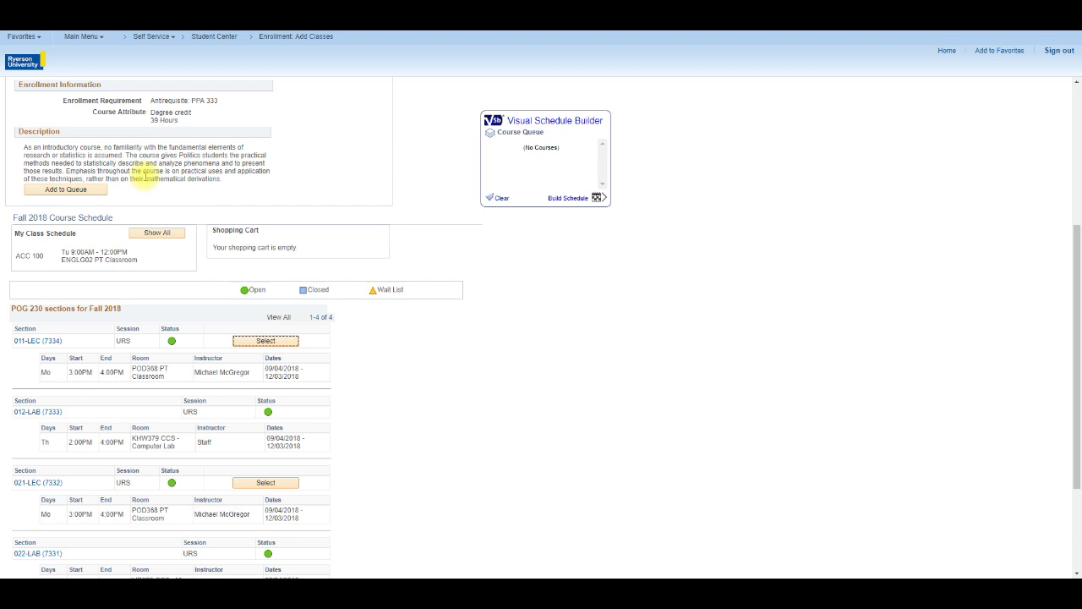
pyautogui.click(84, 190)
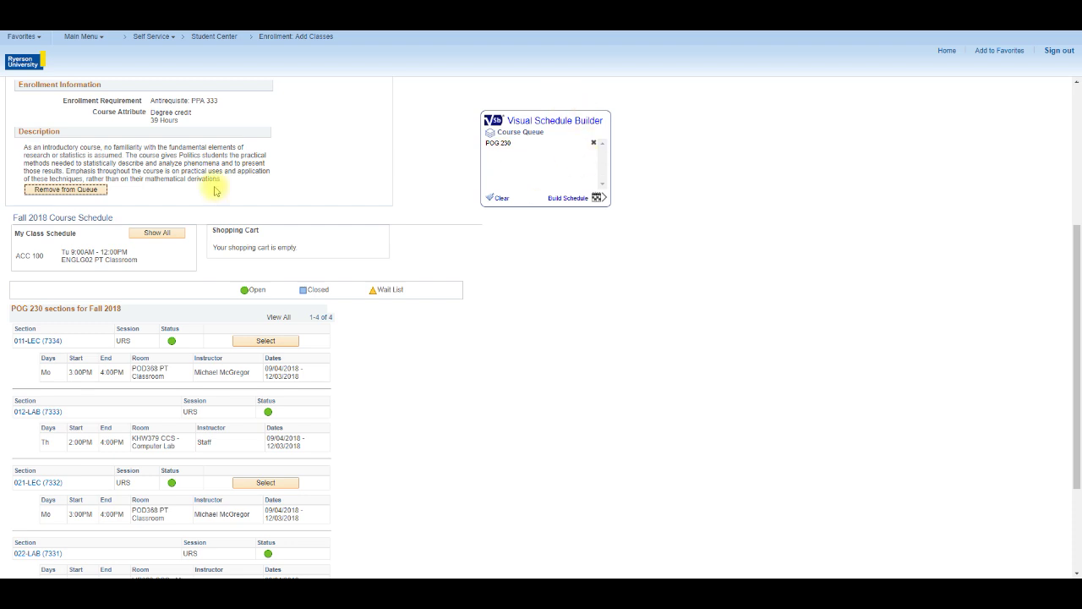
pyautogui.scroll(5, 212, 181)
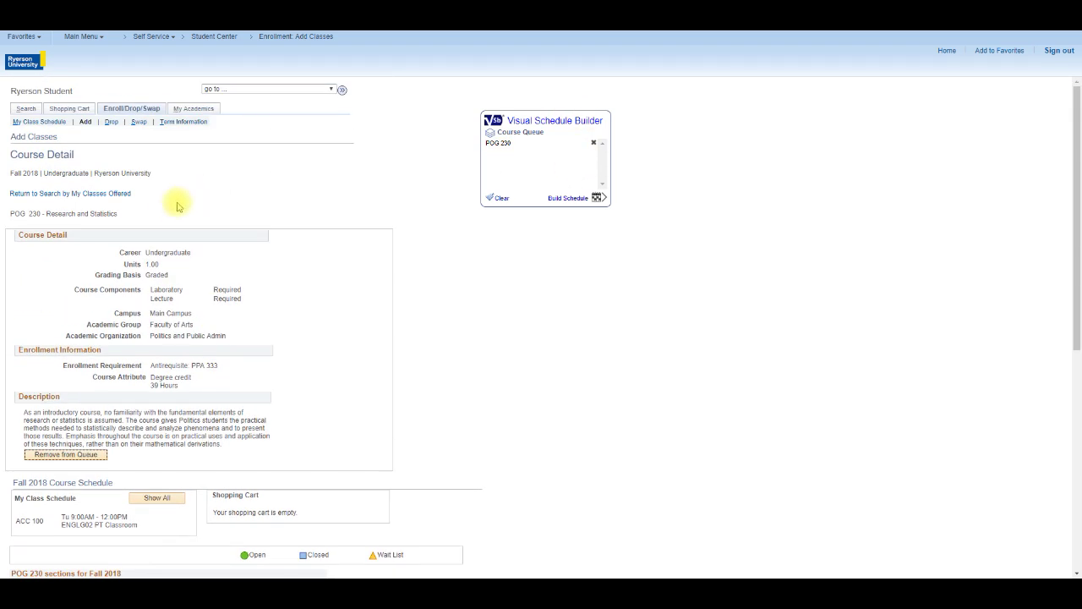
pyautogui.click(110, 193)
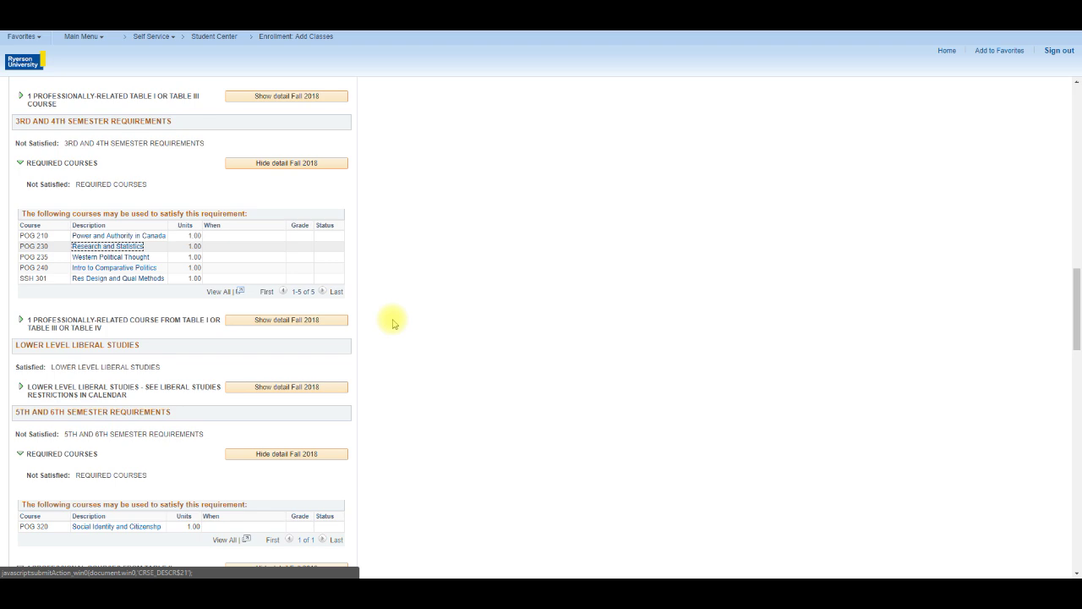
# Expand the humanities group and show all 37 of its courses
pyautogui.scroll(10, 393, 322)
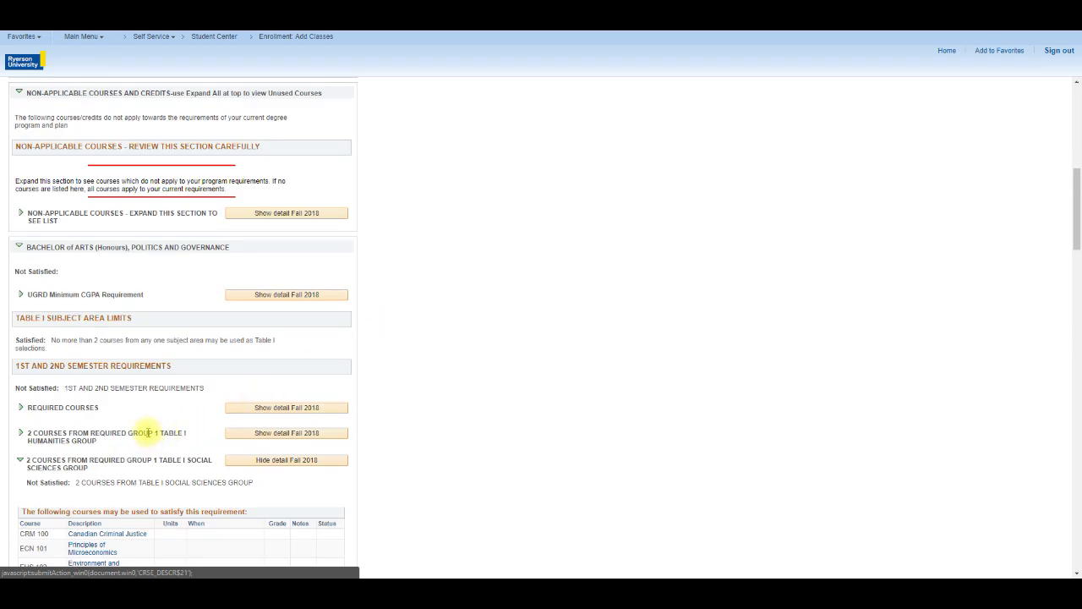
pyautogui.click(21, 433)
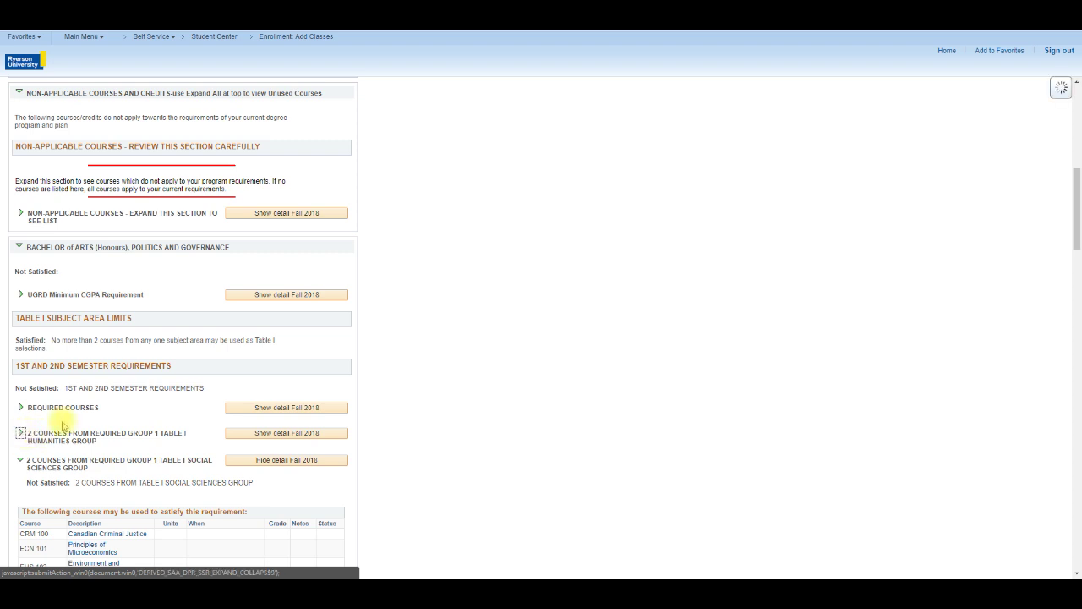
pyautogui.scroll(-3, 79, 421)
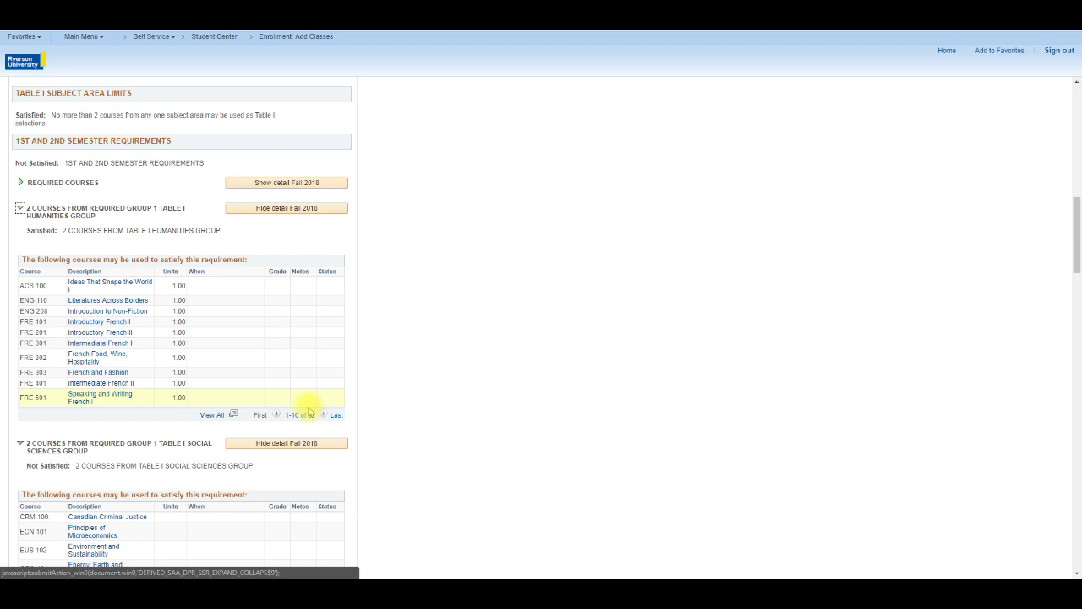
pyautogui.click(213, 415)
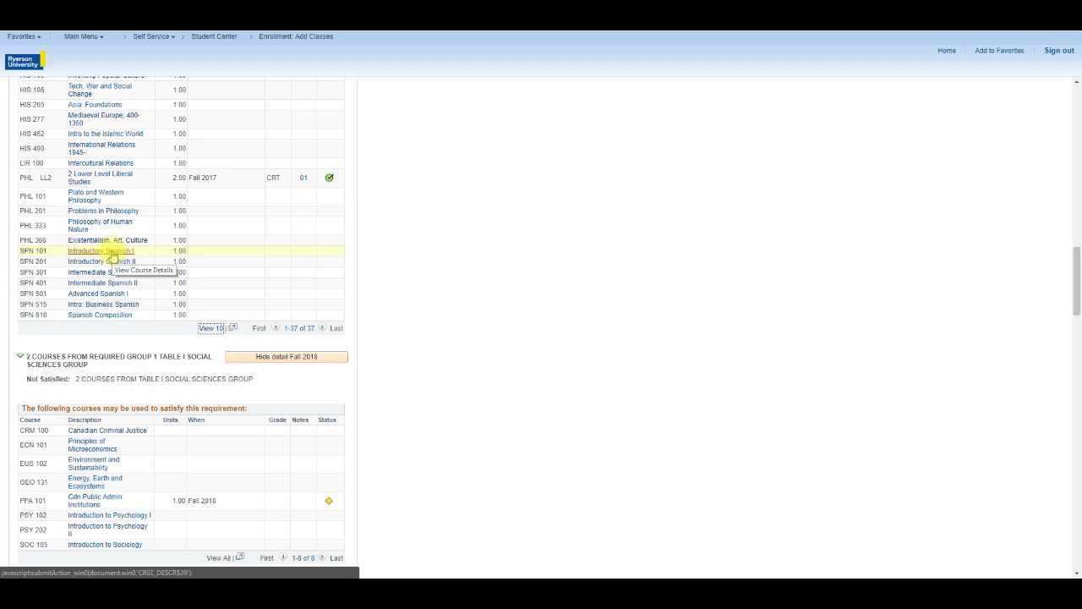
# Add SPN 101 Introductory Spanish I to the queue and return to the requirements list
pyautogui.click(110, 252)
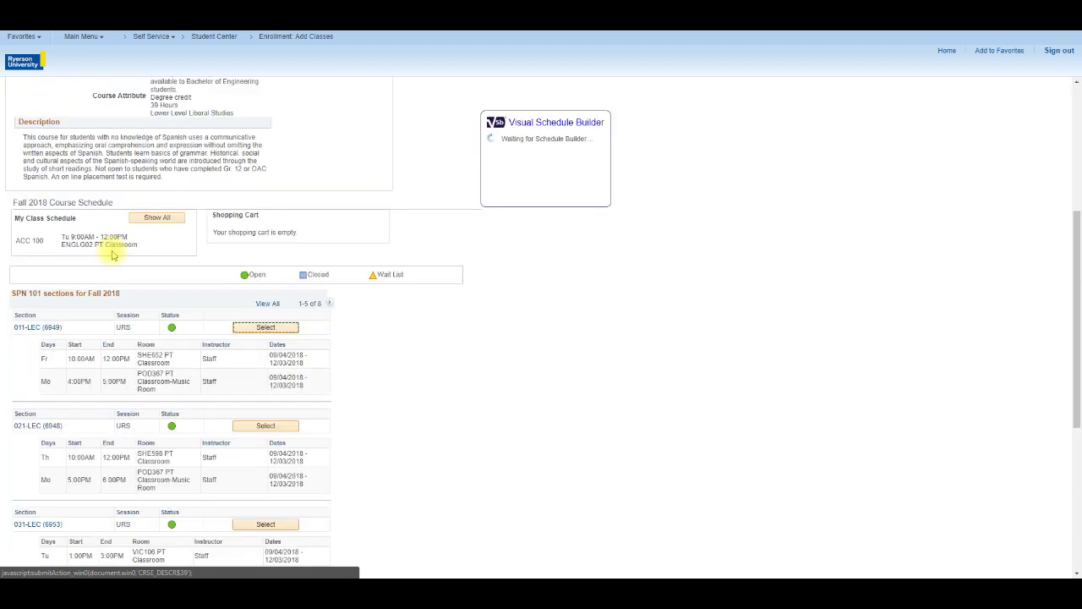
pyautogui.click(101, 190)
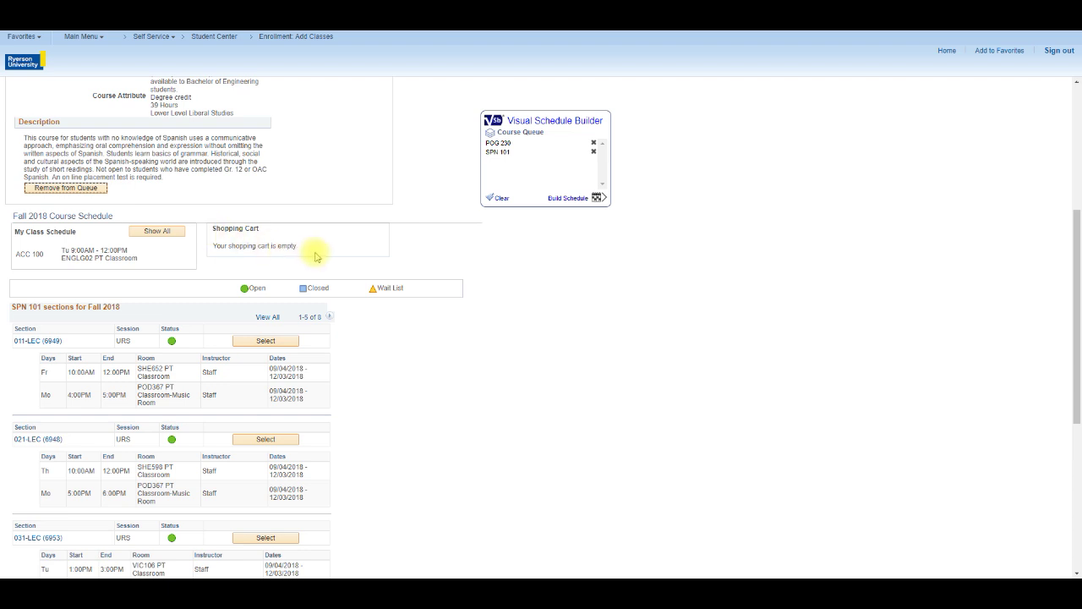
pyautogui.scroll(2, 101, 152)
pyautogui.scroll(2, 93, 169)
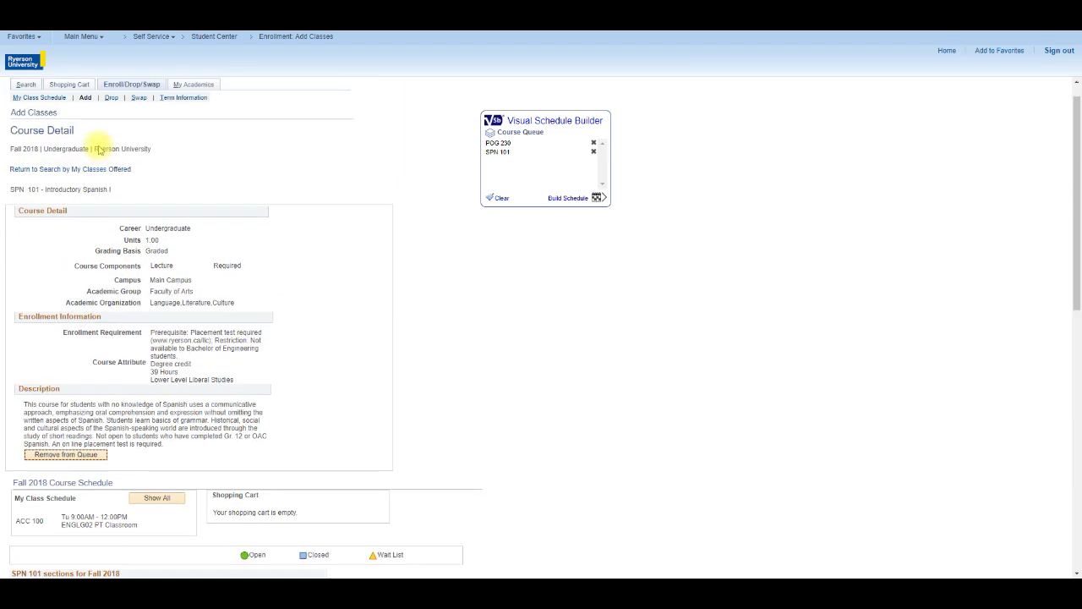
pyautogui.click(86, 188)
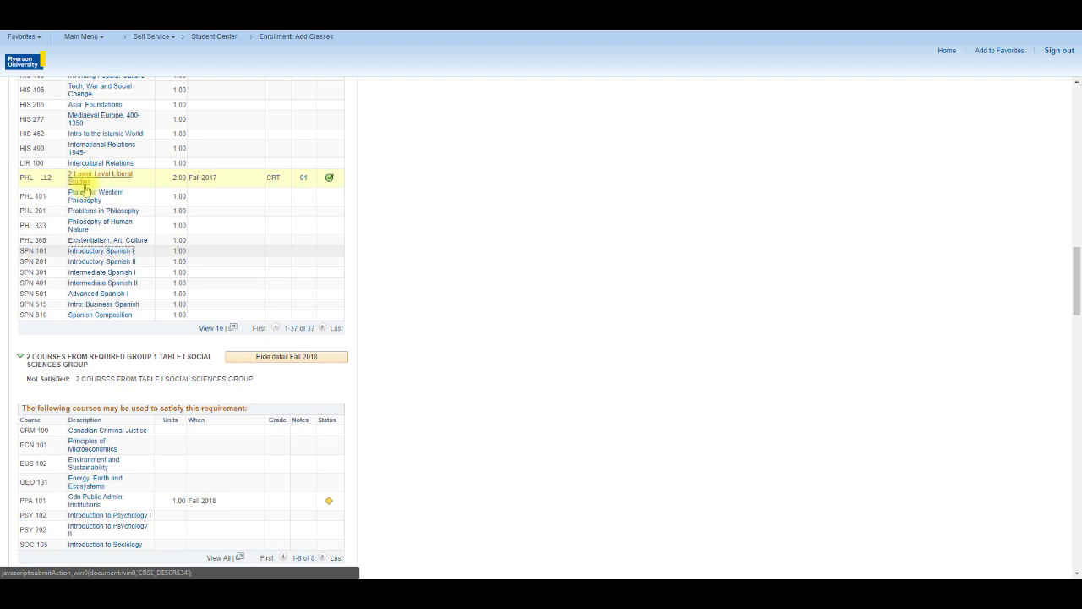
pyautogui.scroll(-2, 252, 263)
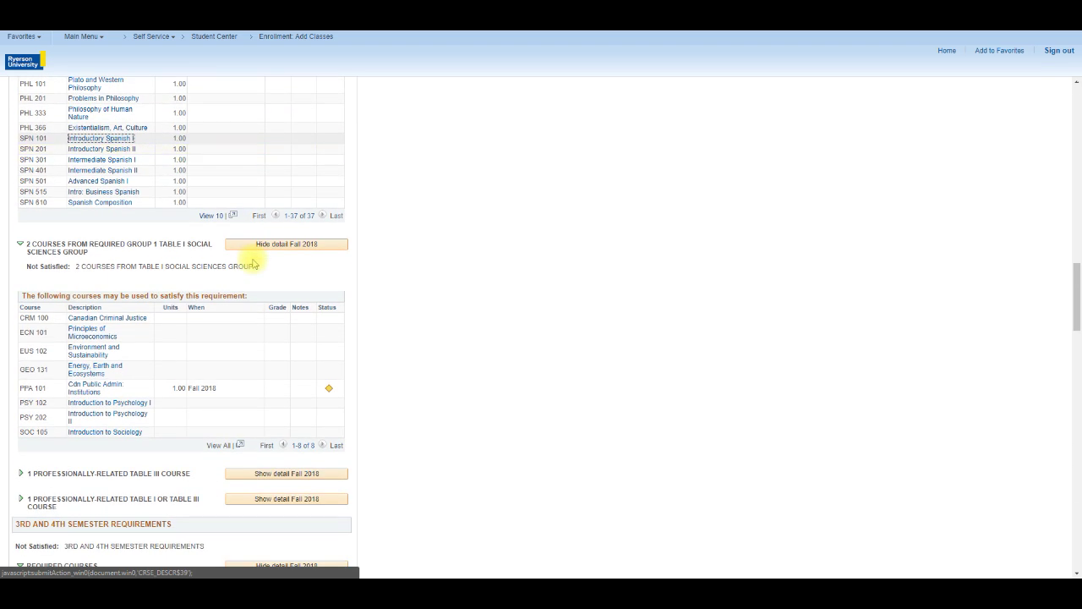
# Queue CRM 100 Canadian Criminal Justice and send all three queued courses to Visual Schedule Builder
pyautogui.click(104, 319)
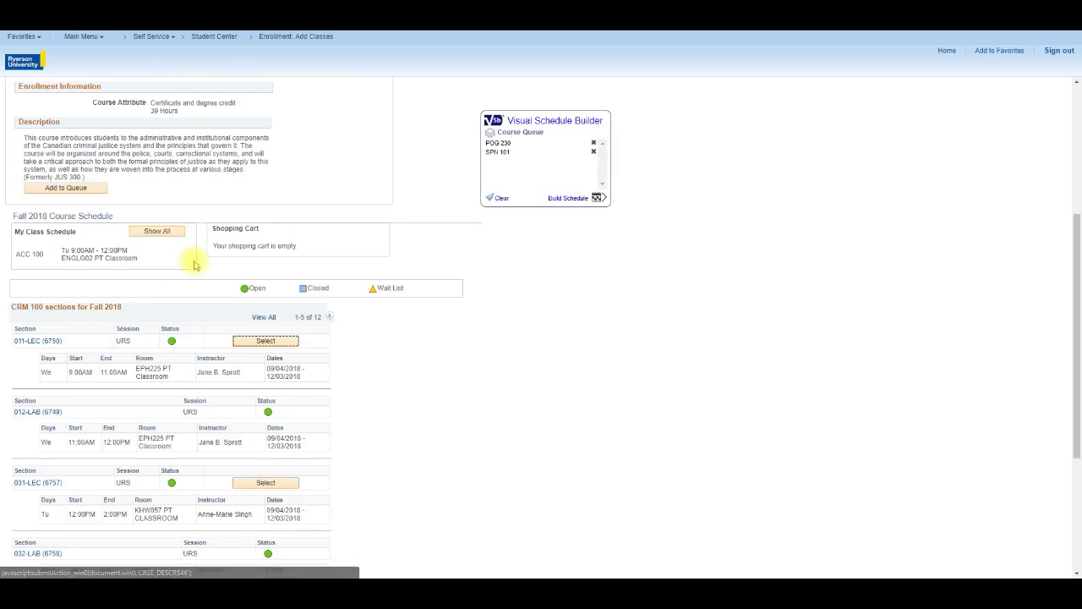
pyautogui.click(90, 193)
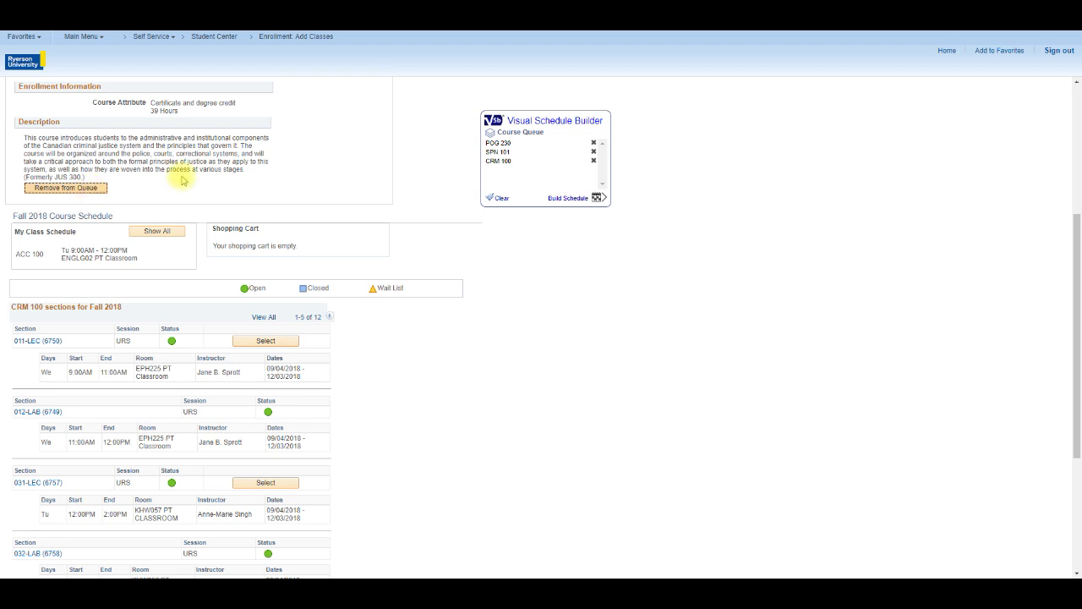
pyautogui.click(556, 197)
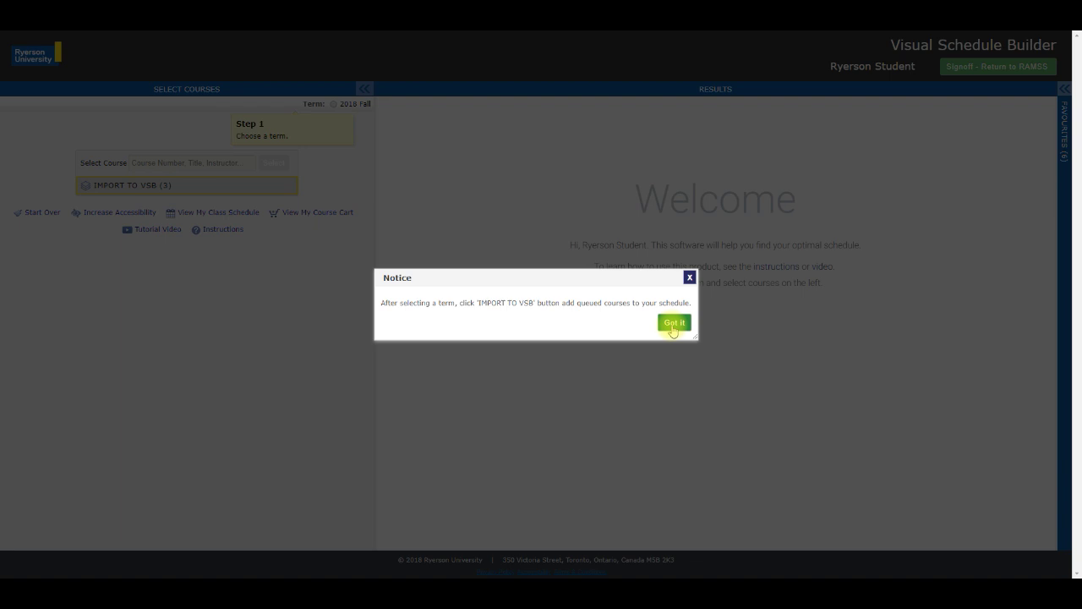
# Dismiss the import notice, select the 2018 Fall term, and import the queued courses
pyautogui.click(673, 324)
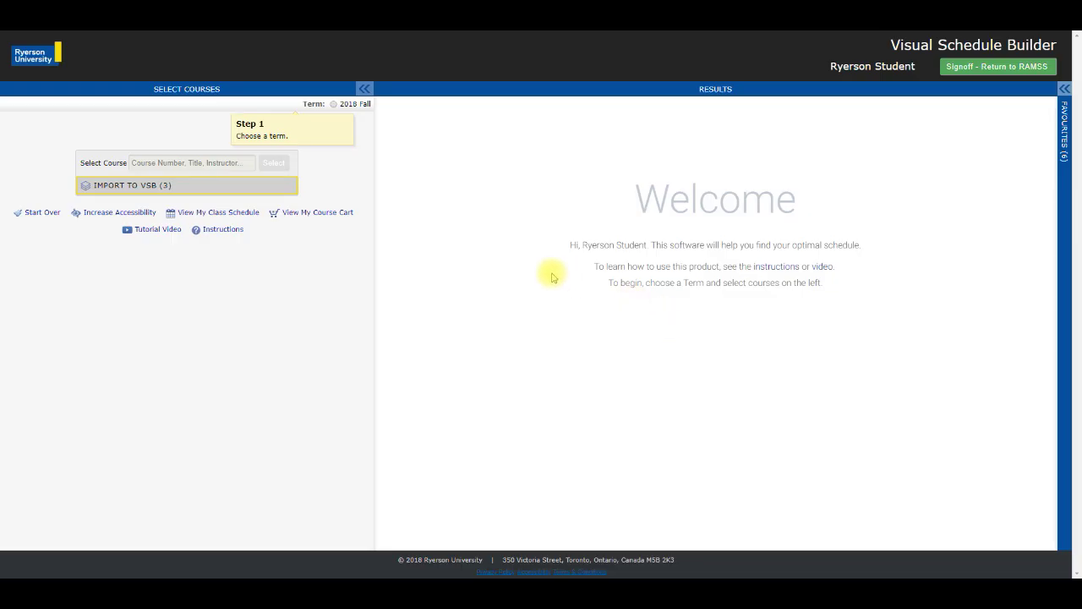
pyautogui.click(334, 103)
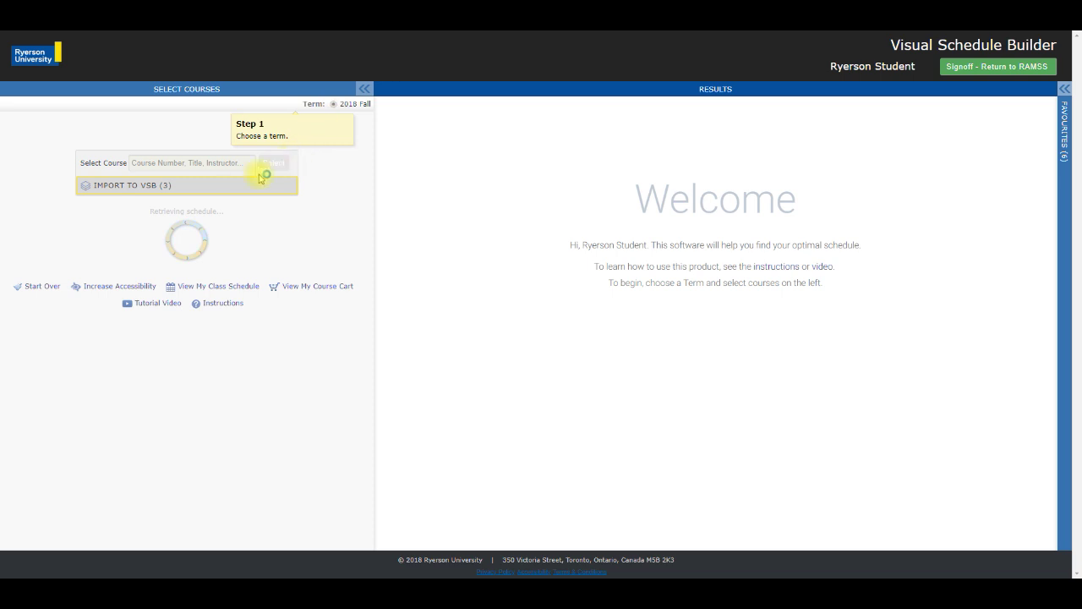
pyautogui.click(225, 187)
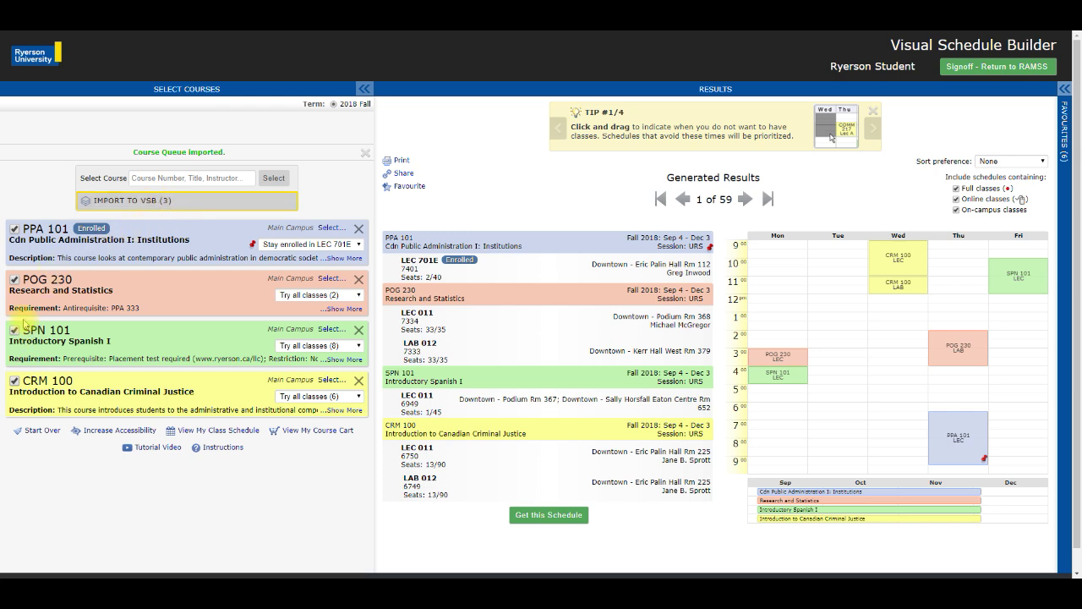
# Toggle POG 230, SPN 101 and CRM 100 off and back on, then choose schedule 5 of 59
pyautogui.click(15, 280)
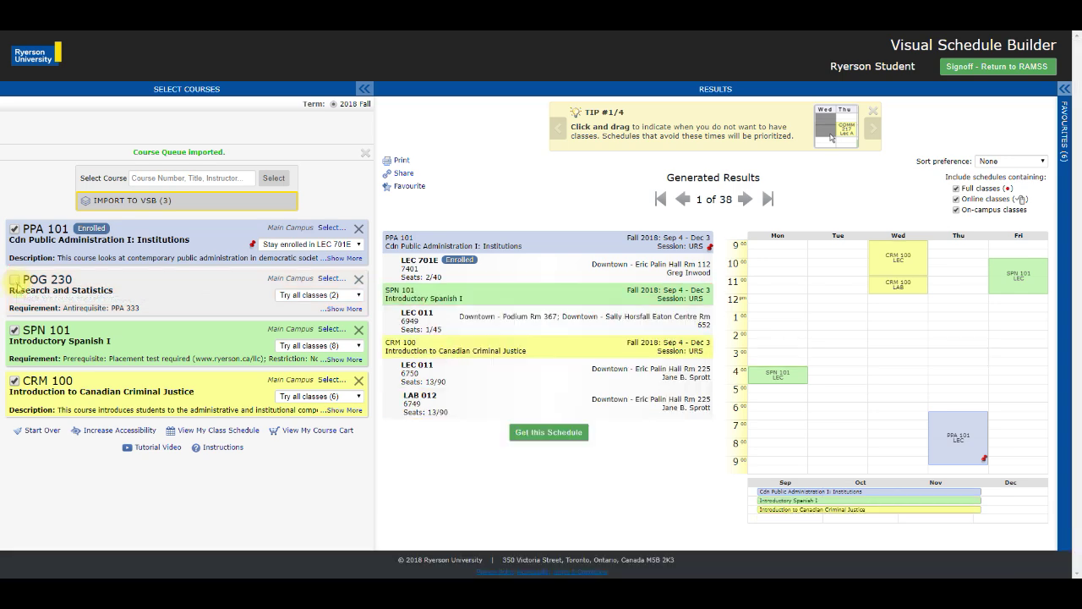
pyautogui.click(14, 330)
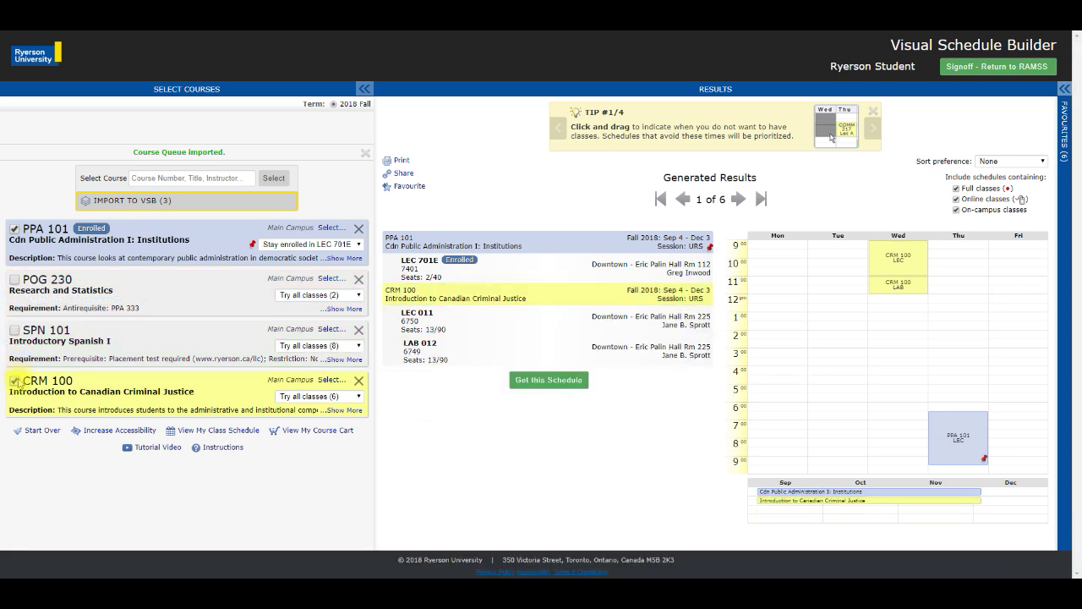
pyautogui.click(15, 381)
pyautogui.click(17, 329)
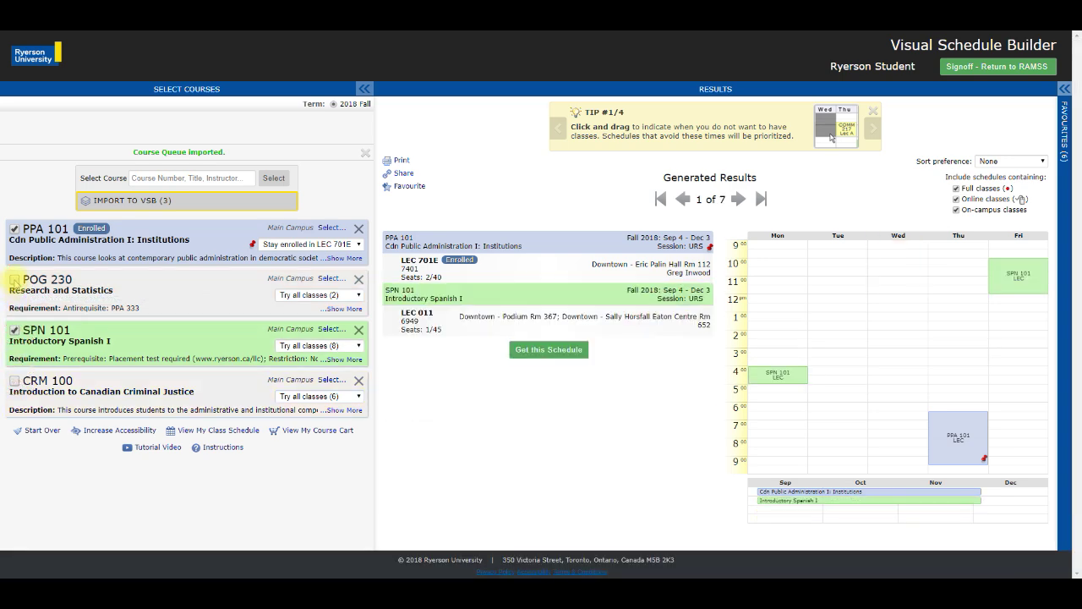
pyautogui.click(14, 280)
pyautogui.click(14, 380)
pyautogui.press('Right')
pyautogui.press('Right')
pyautogui.press('Right')
pyautogui.press('Right')
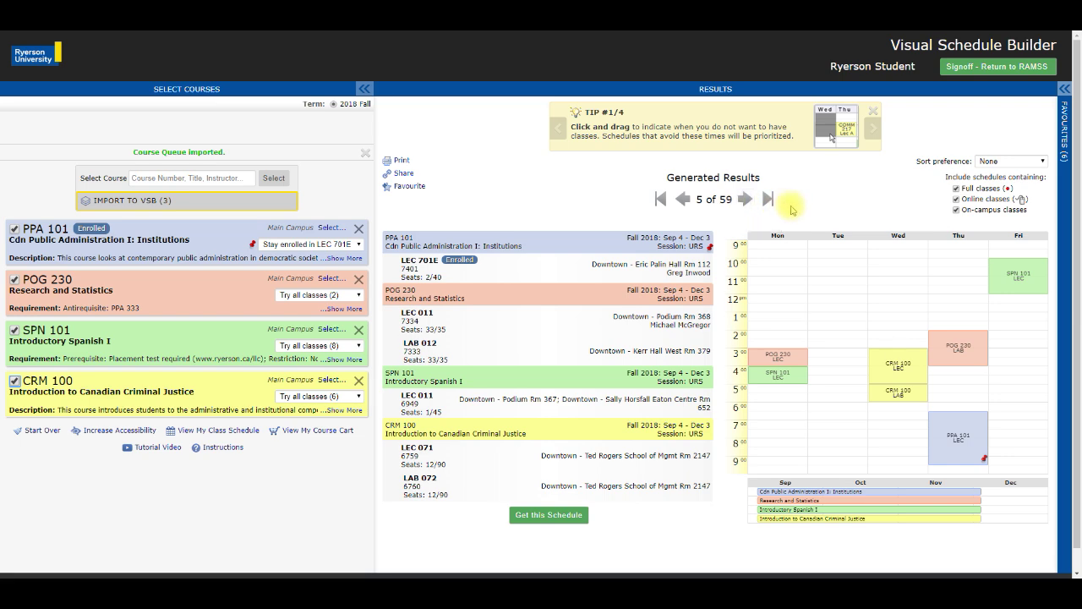
pyautogui.click(549, 514)
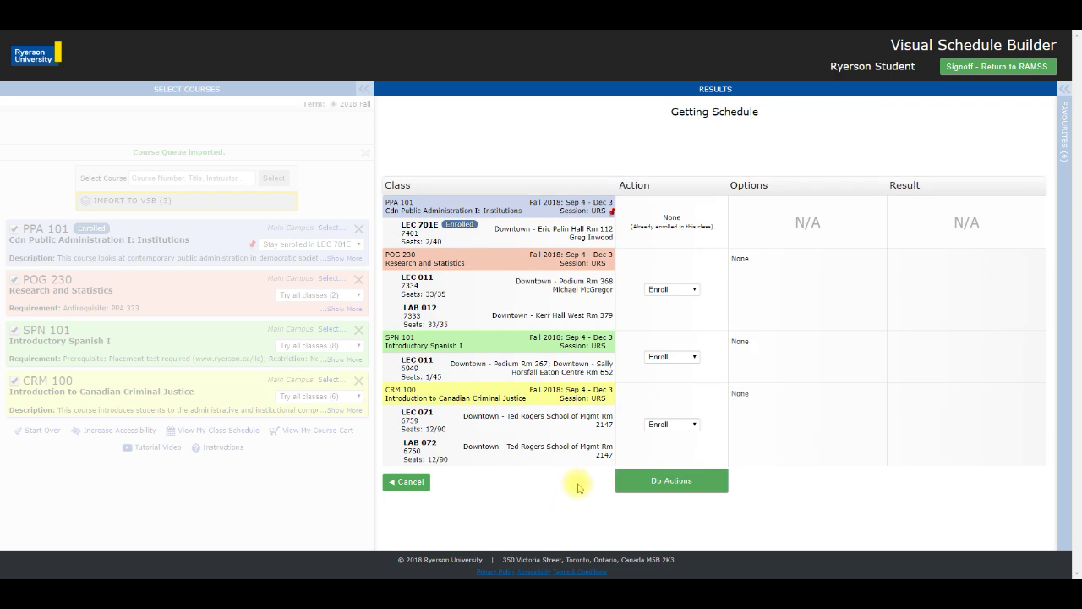
# Enrol in the POG 230, SPN 101 and CRM 100 sections, then return to the schedule view
pyautogui.click(682, 481)
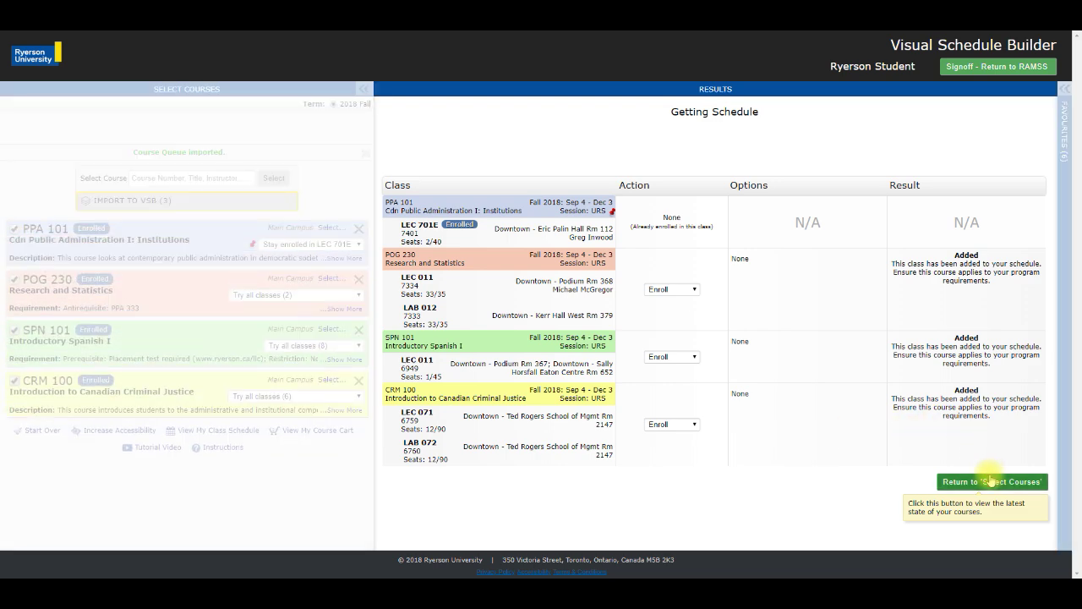
pyautogui.click(991, 481)
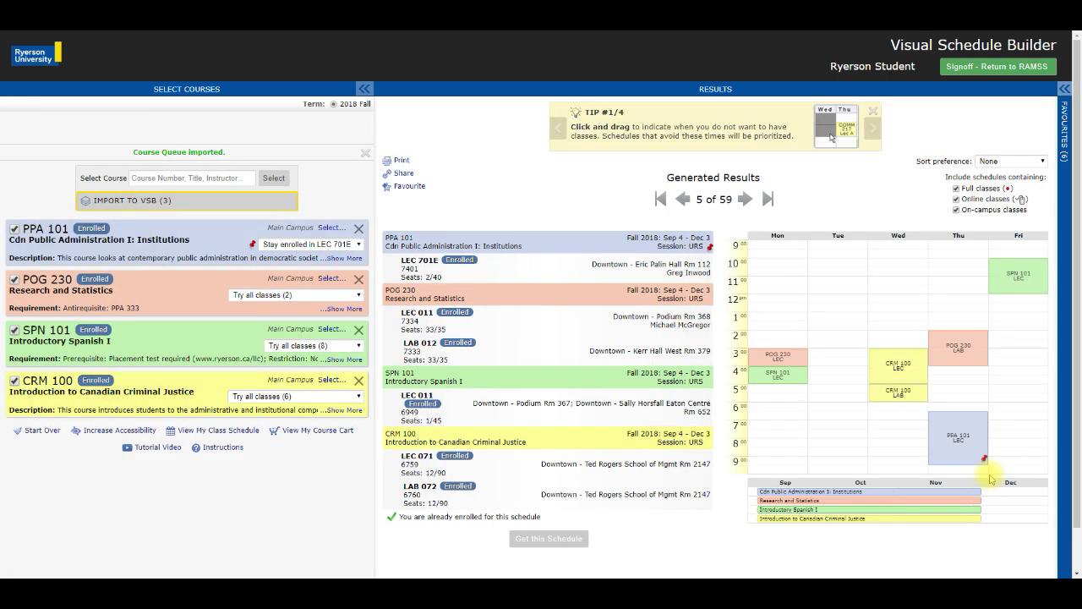